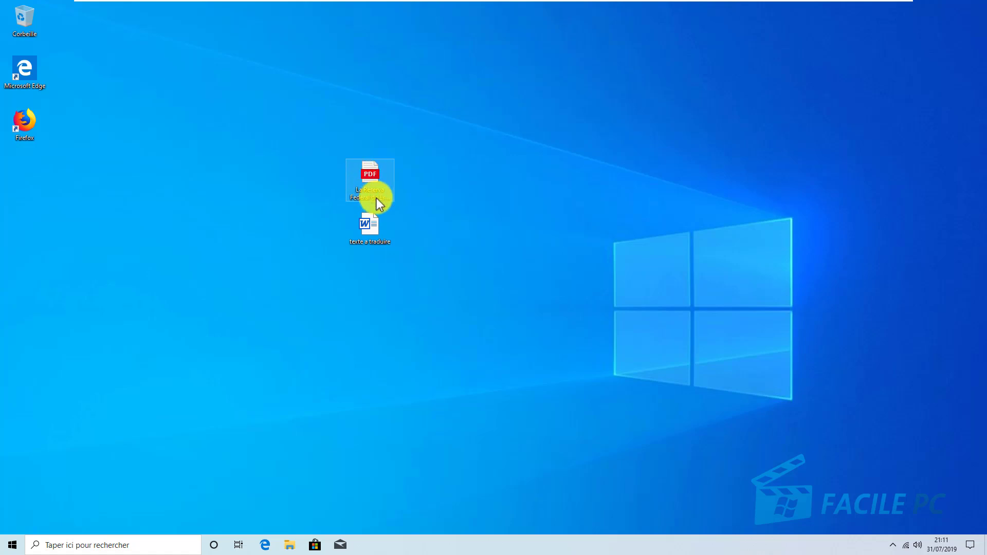
pyautogui.click(371, 238)
pyautogui.click(368, 180)
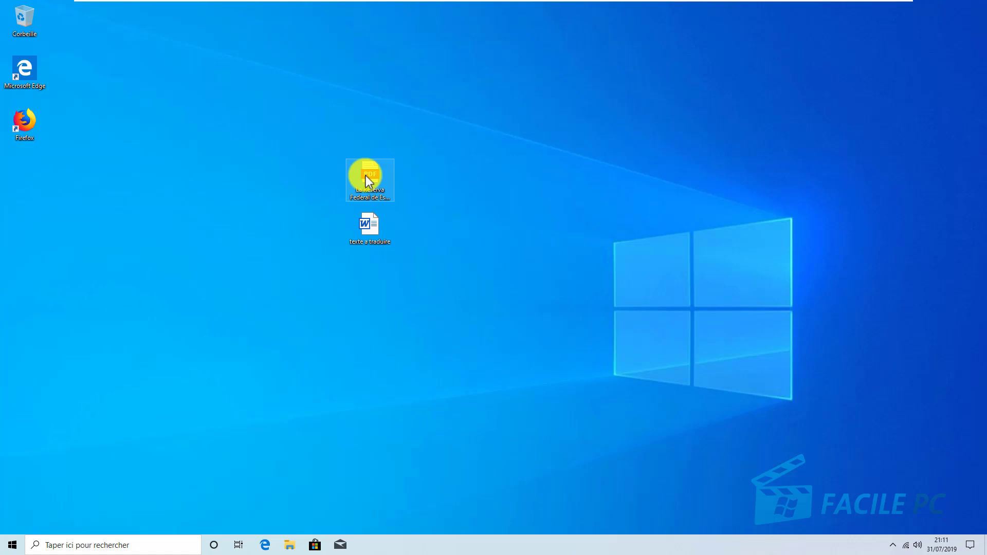
pyautogui.click(198, 202)
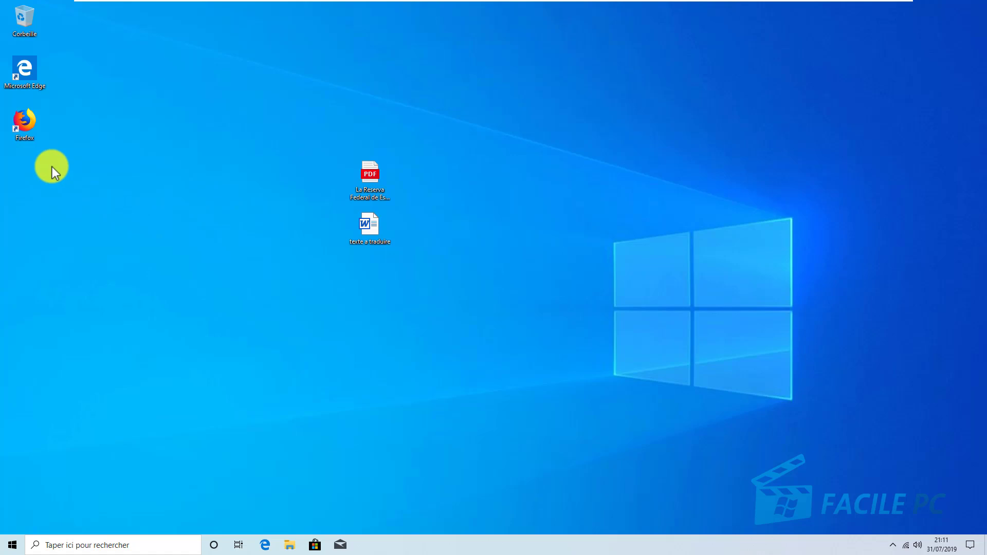
# Open Firefox, postpone making it the default browser, and go to translate.google.fr.
pyautogui.doubleClick(27, 122)
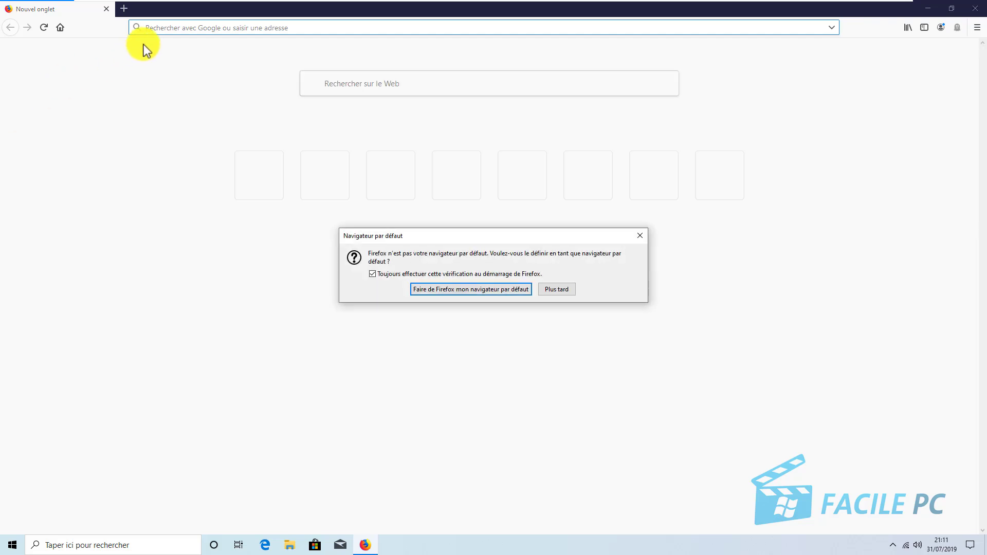
pyautogui.click(558, 290)
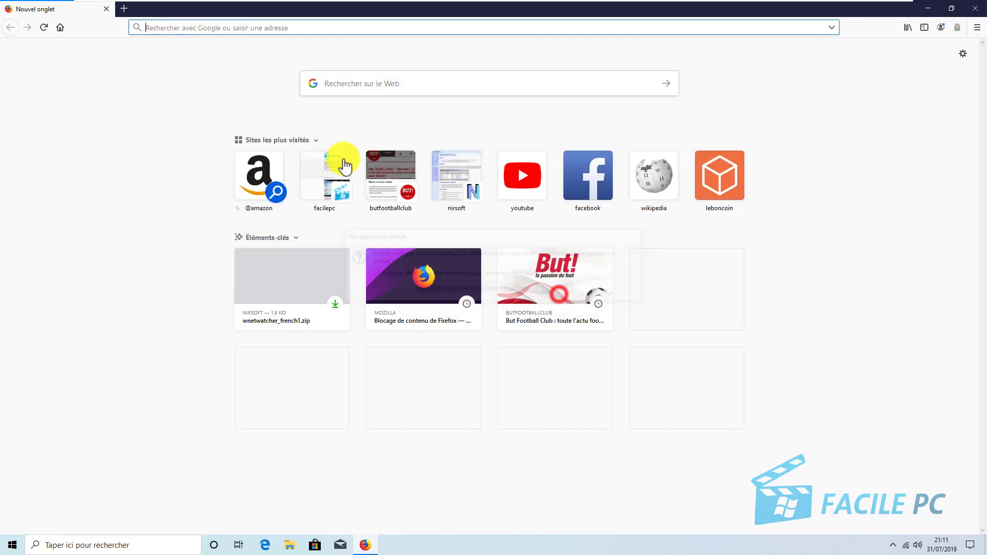
pyautogui.click(191, 28)
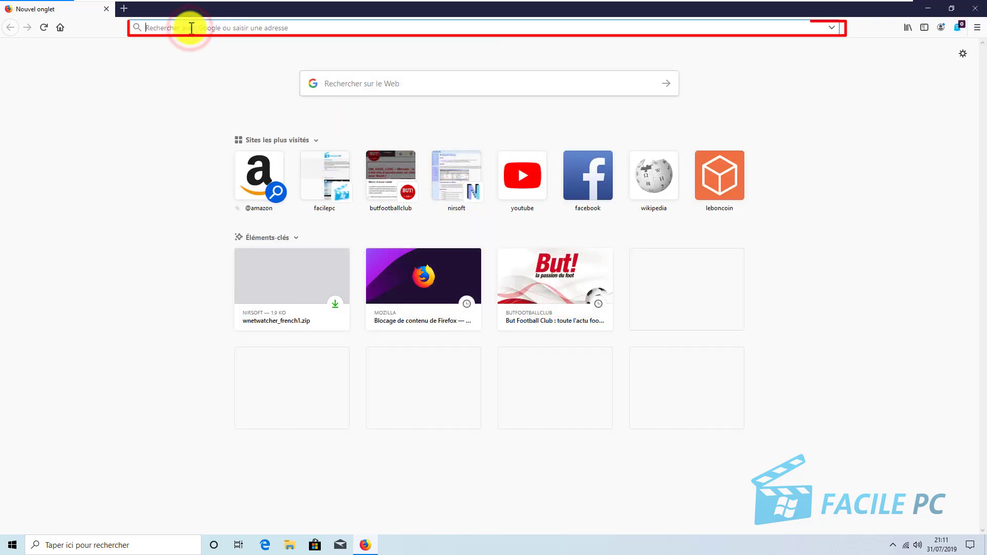
pyautogui.write('tr')
pyautogui.write('ans')
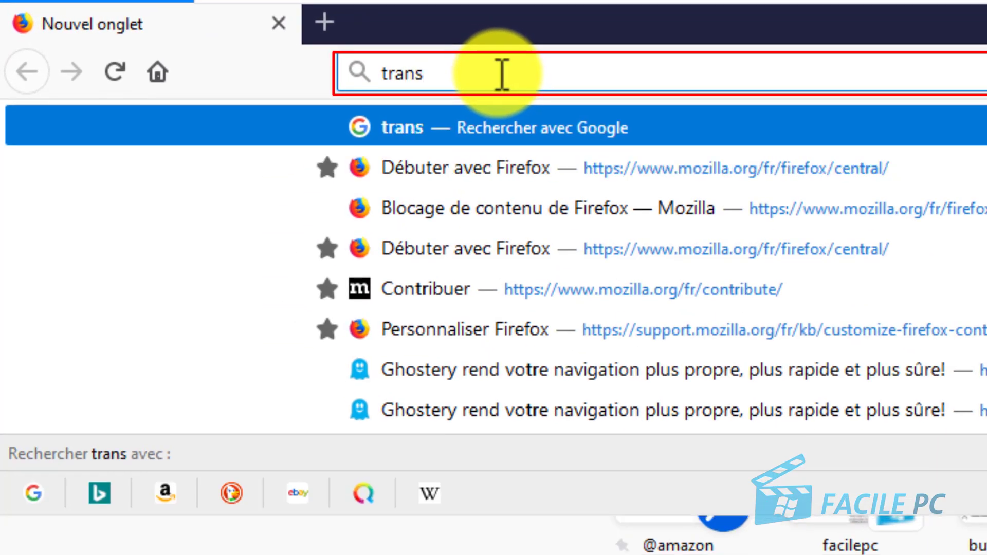
pyautogui.write('late.google')
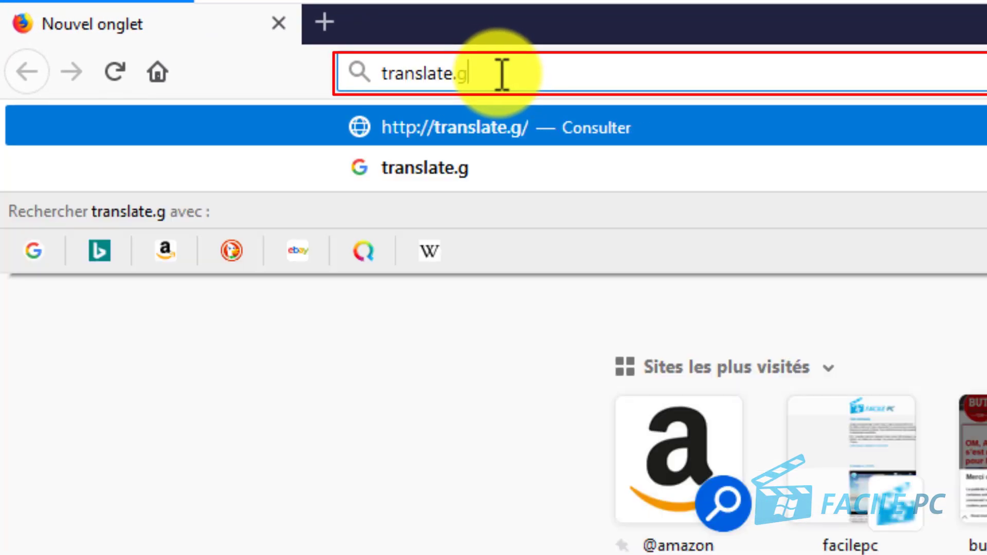
pyautogui.write('.fr')
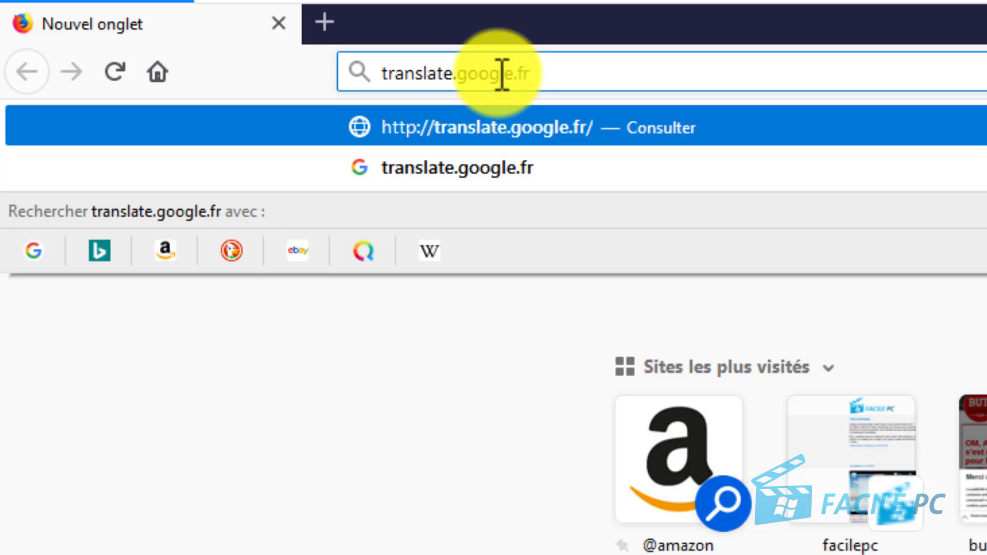
pyautogui.press('Return')
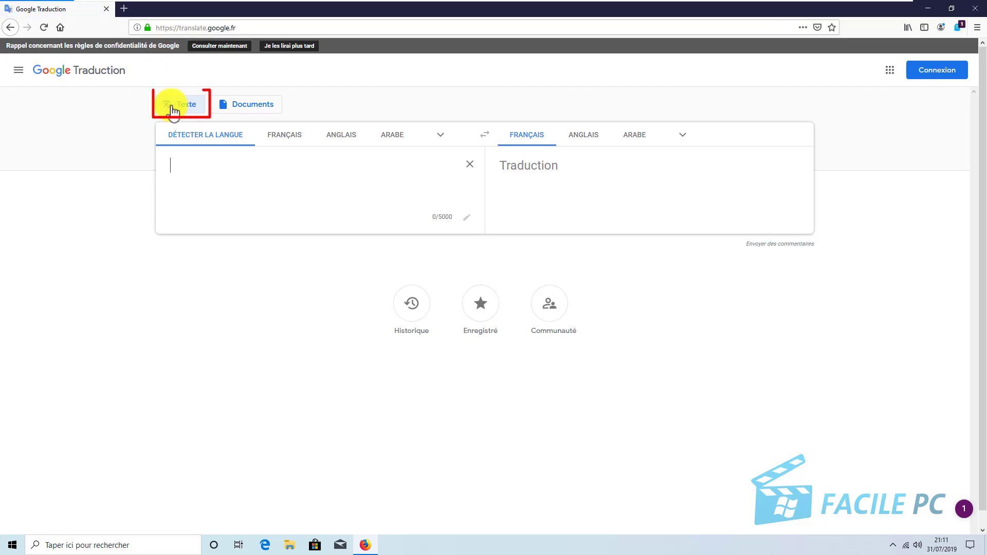
# Translate the text "the sound of silence" into French with automatic language detection.
pyautogui.click(205, 174)
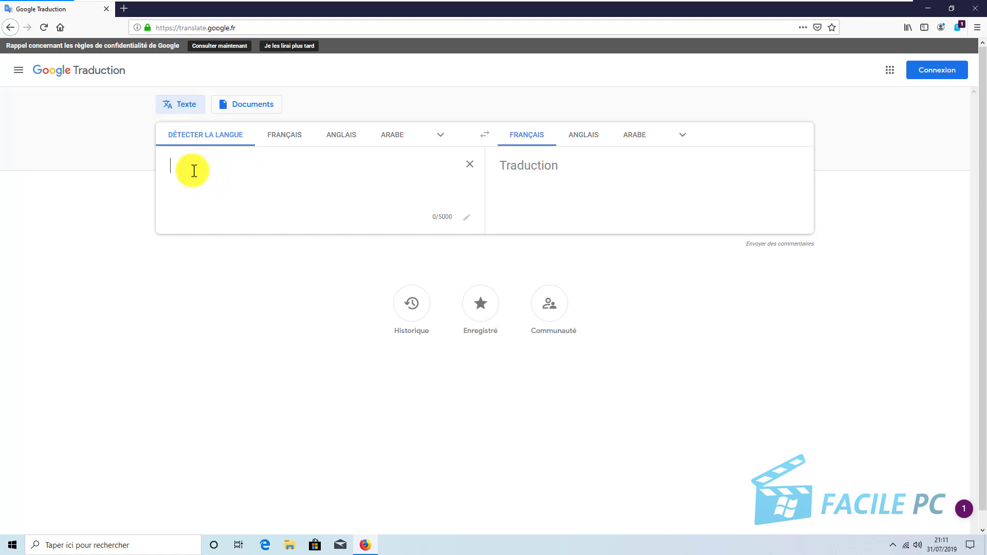
pyautogui.write('th')
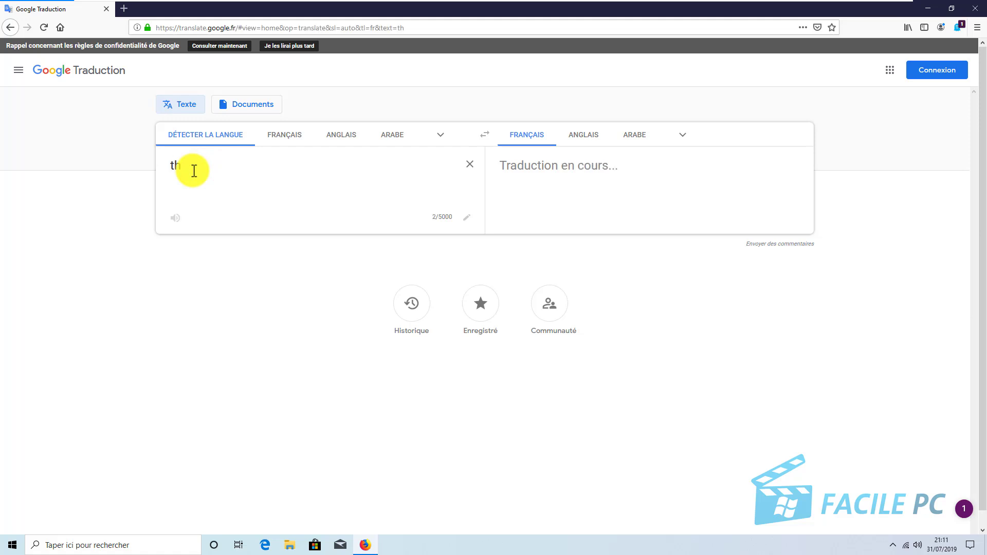
pyautogui.write('e sound o')
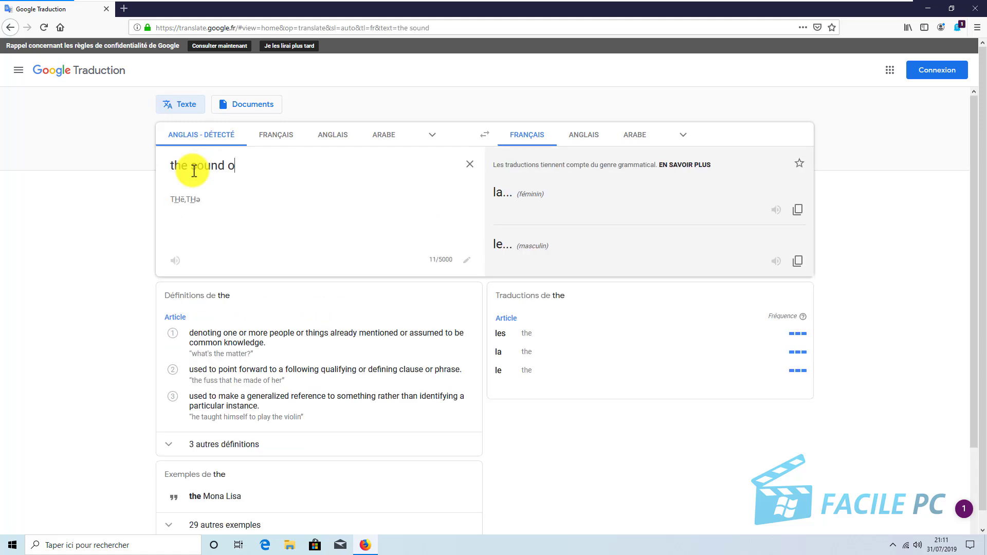
pyautogui.write('f silence')
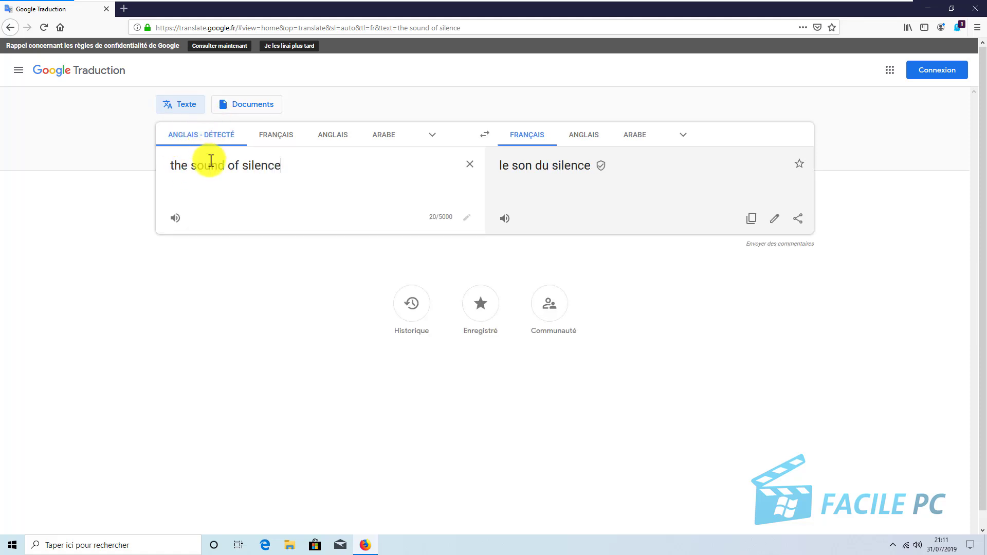
# Play the spoken pronunciation of the English source text.
pyautogui.tripleClick(526, 180)
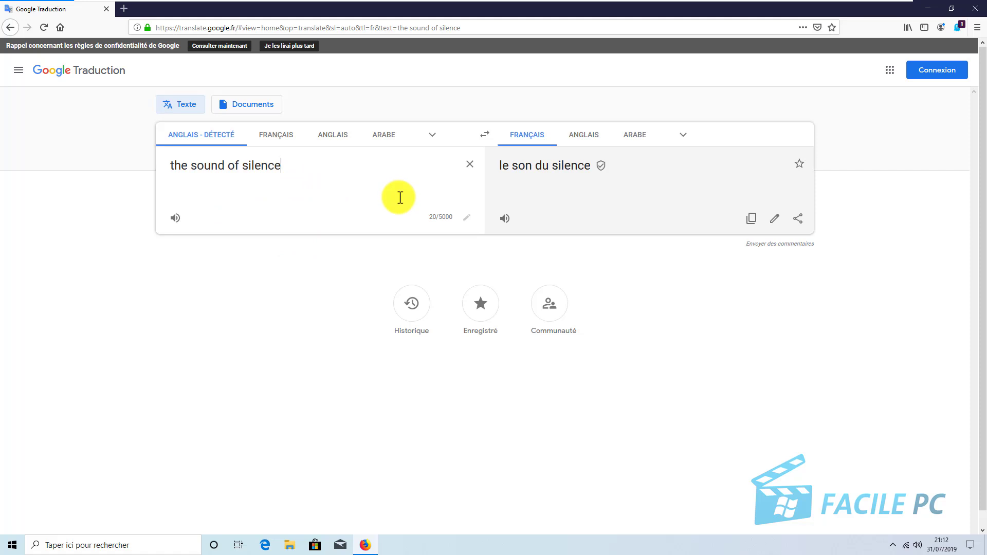
pyautogui.click(359, 183)
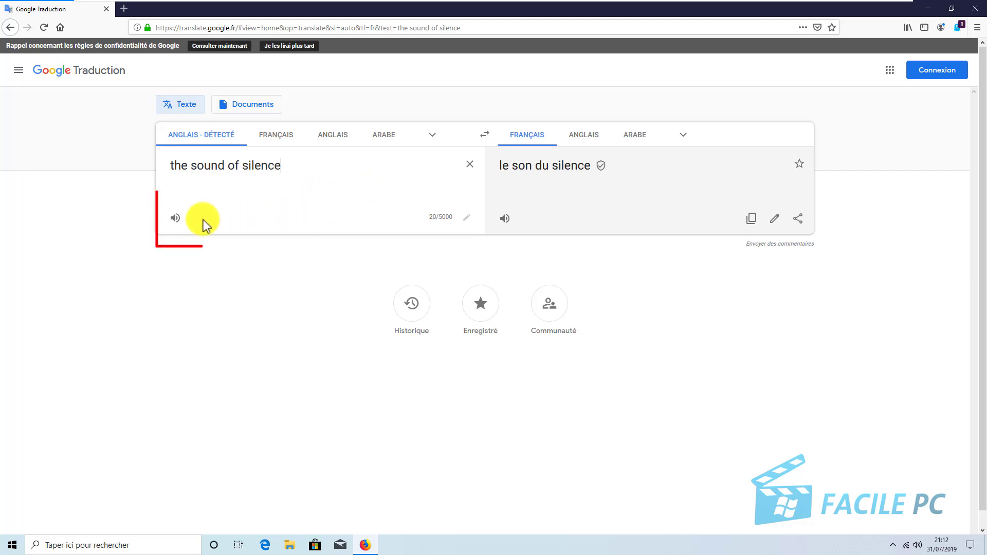
pyautogui.click(176, 218)
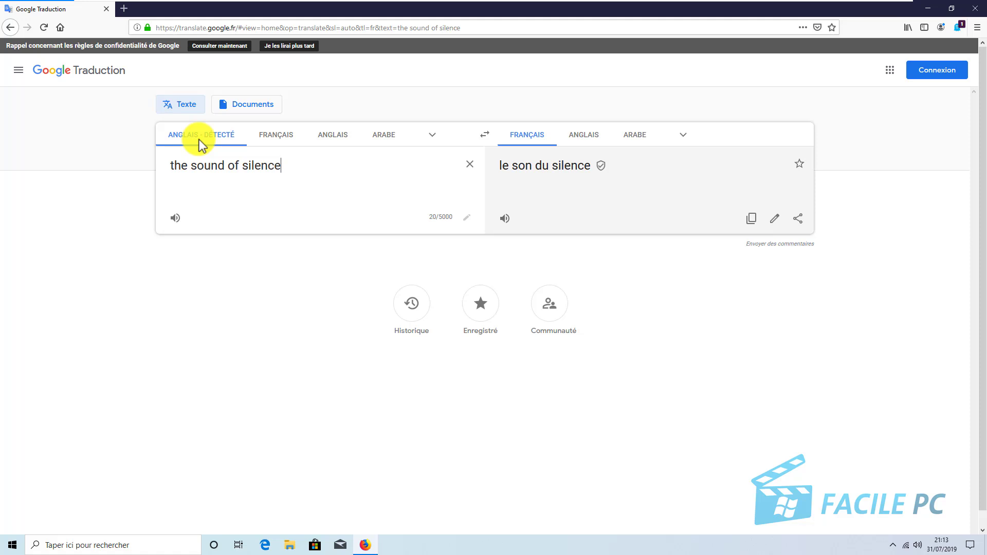
# Set the source language to Anglais and translate the Word document "texte a traduire" from the desktop into French.
pyautogui.click(332, 138)
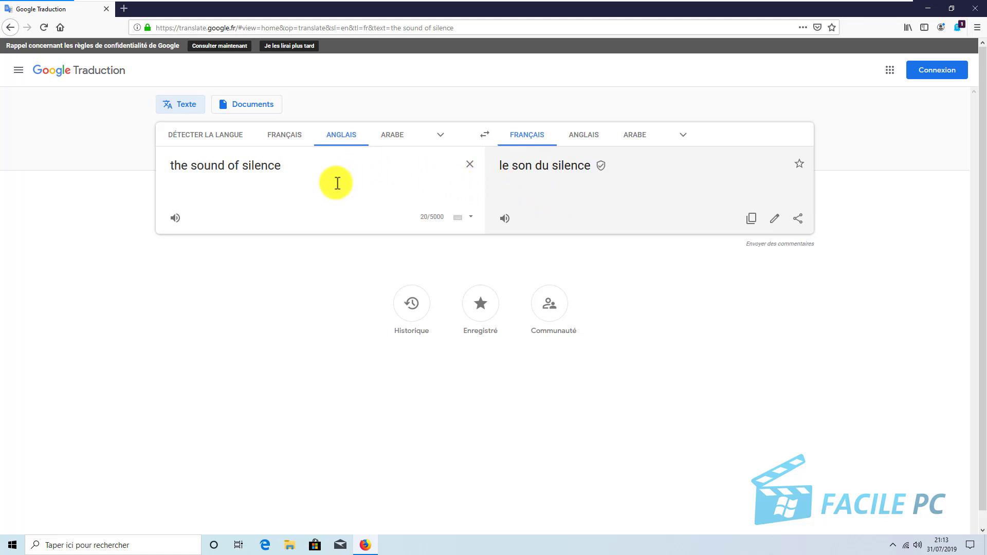
pyautogui.click(248, 108)
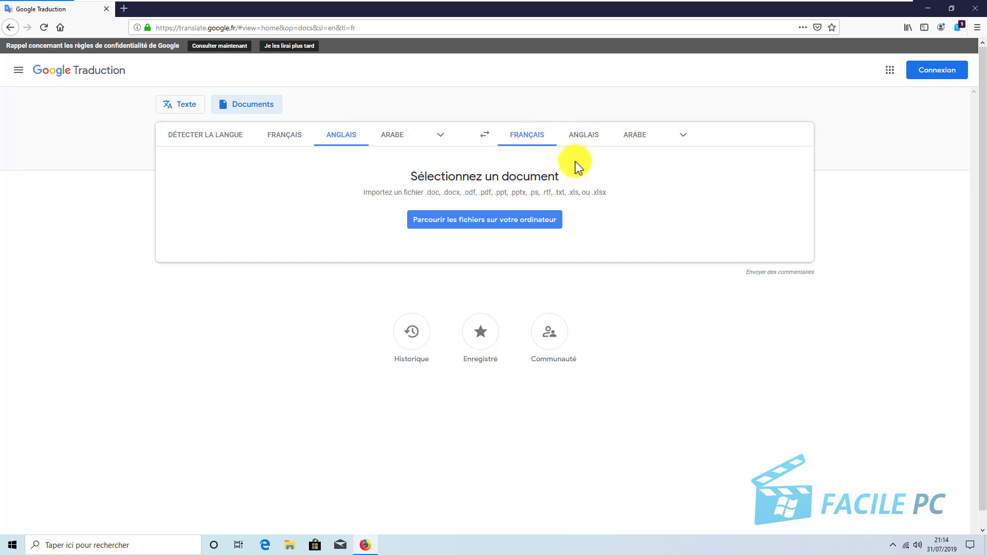
pyautogui.click(526, 222)
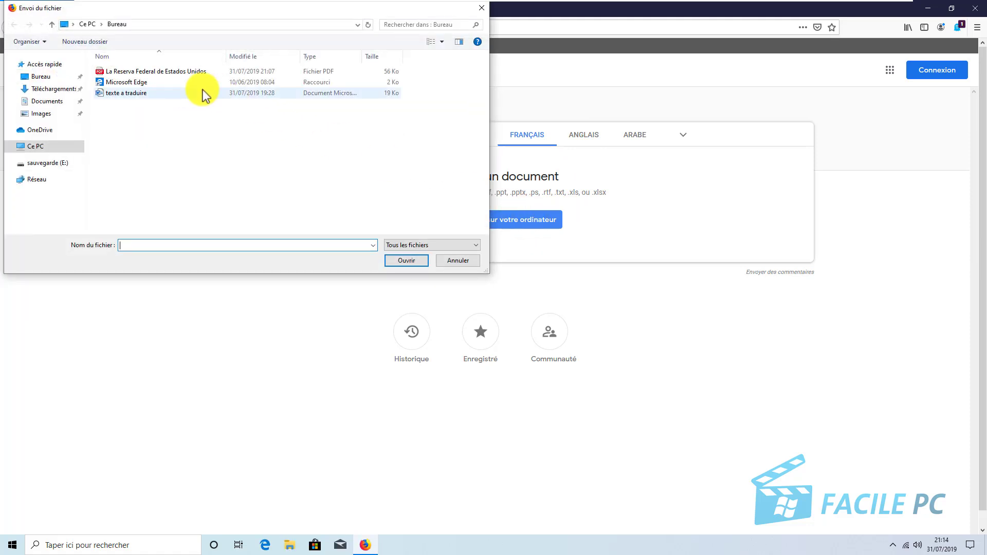
pyautogui.doubleClick(113, 97)
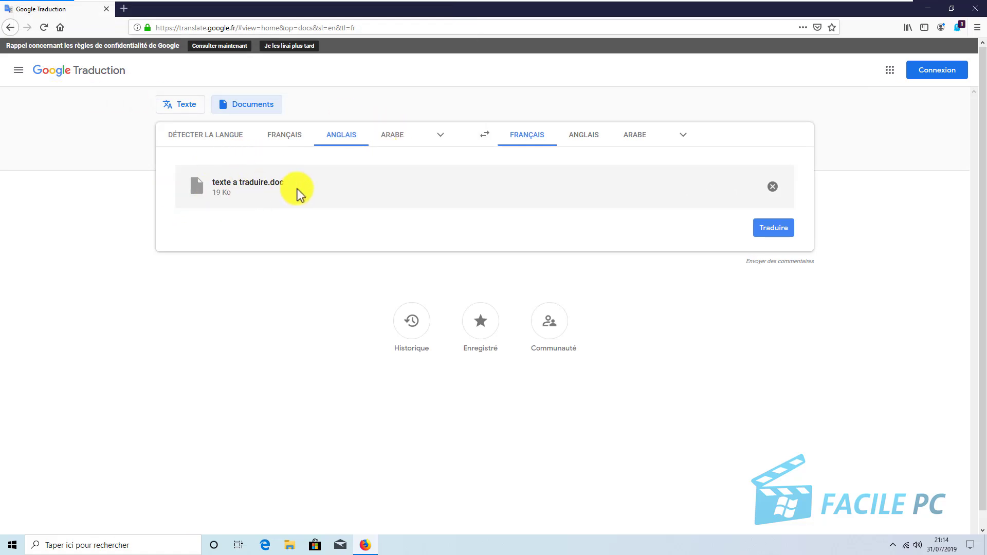
pyautogui.click(771, 233)
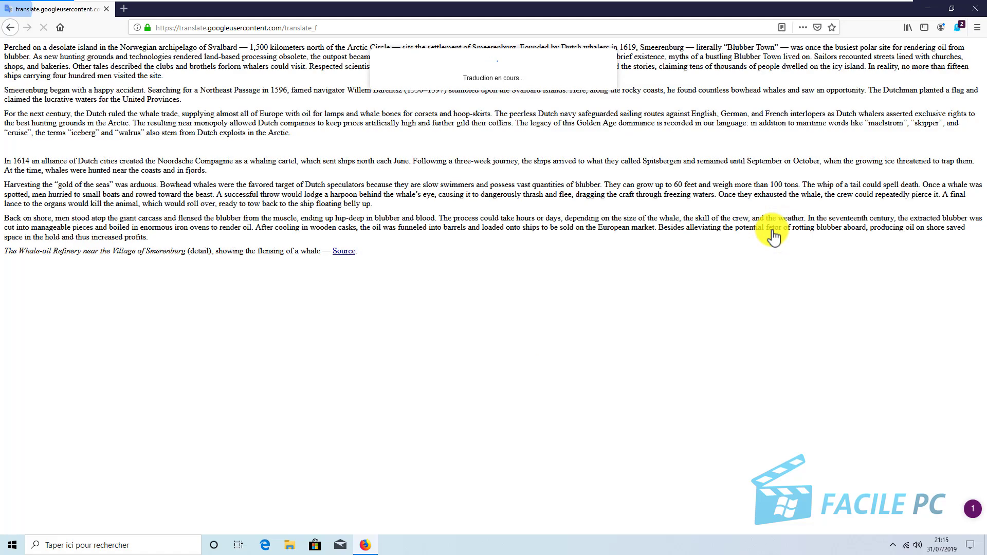
pyautogui.moveTo(774, 238)
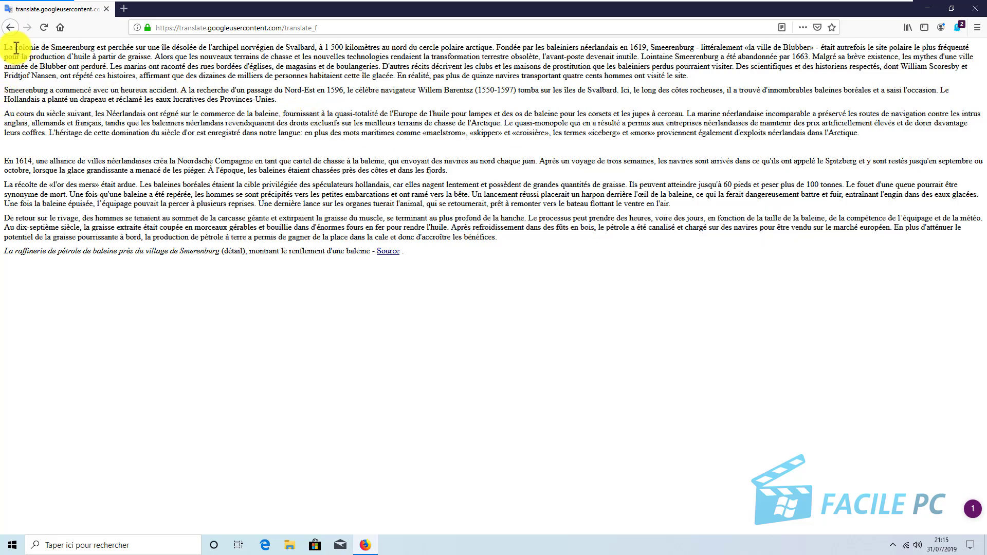
# Return to document translation and load "La Reserva Federal de Estados Unidos" PDF with the source language set to automatic detection.
pyautogui.moveTo(17, 48)
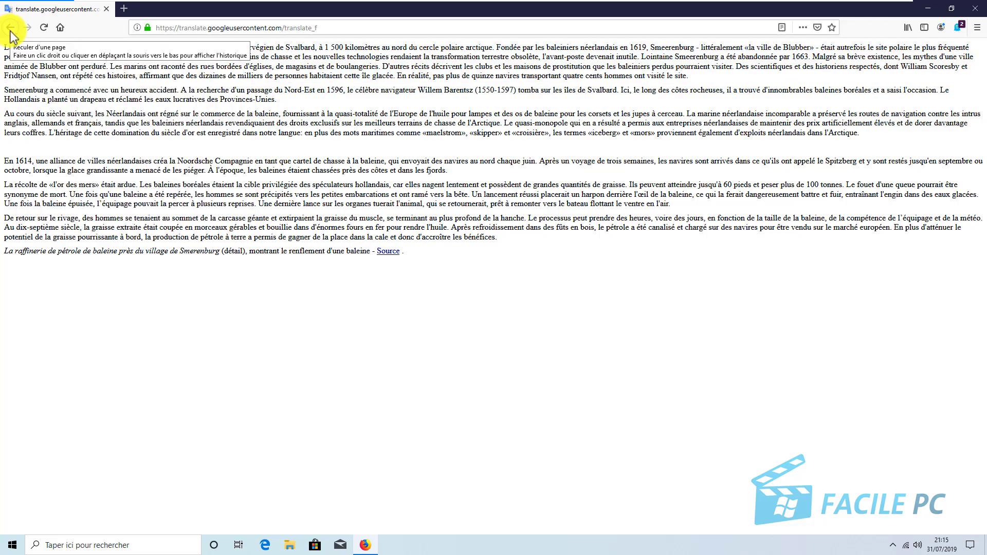
pyautogui.click(11, 32)
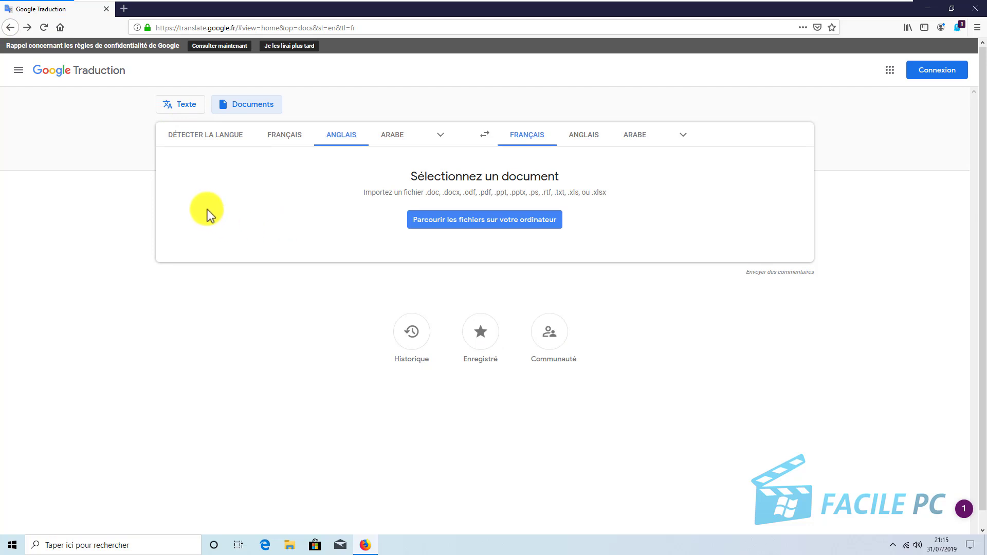
pyautogui.click(187, 137)
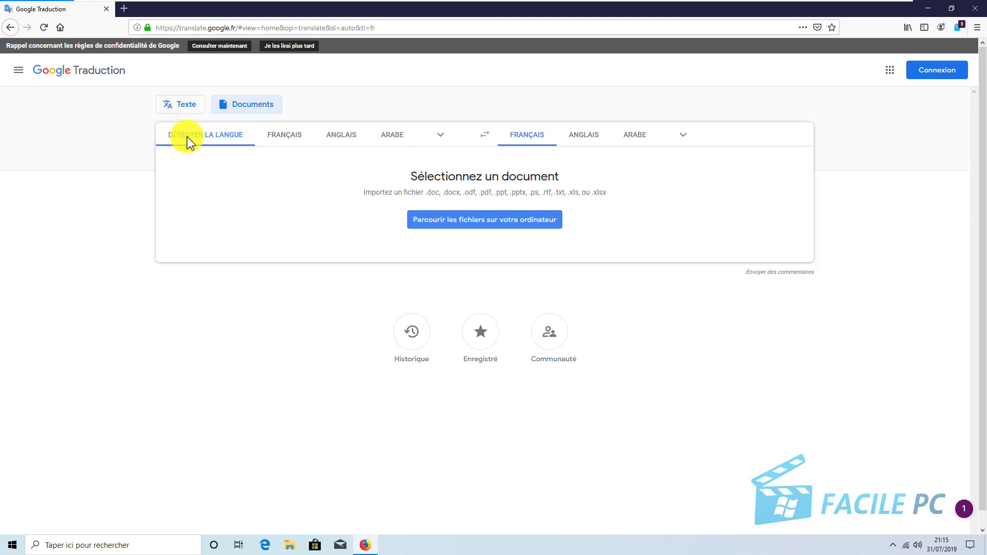
pyautogui.click(478, 221)
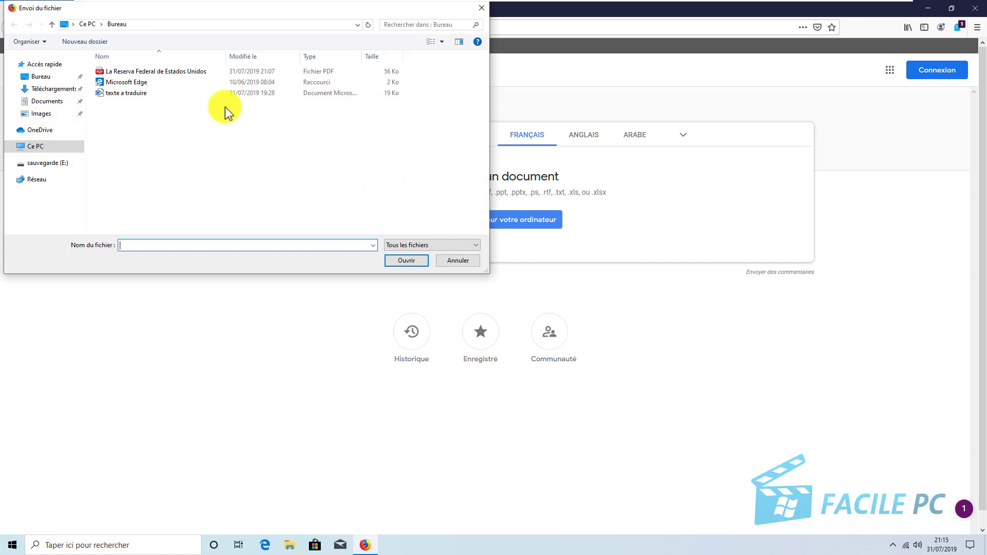
pyautogui.doubleClick(147, 71)
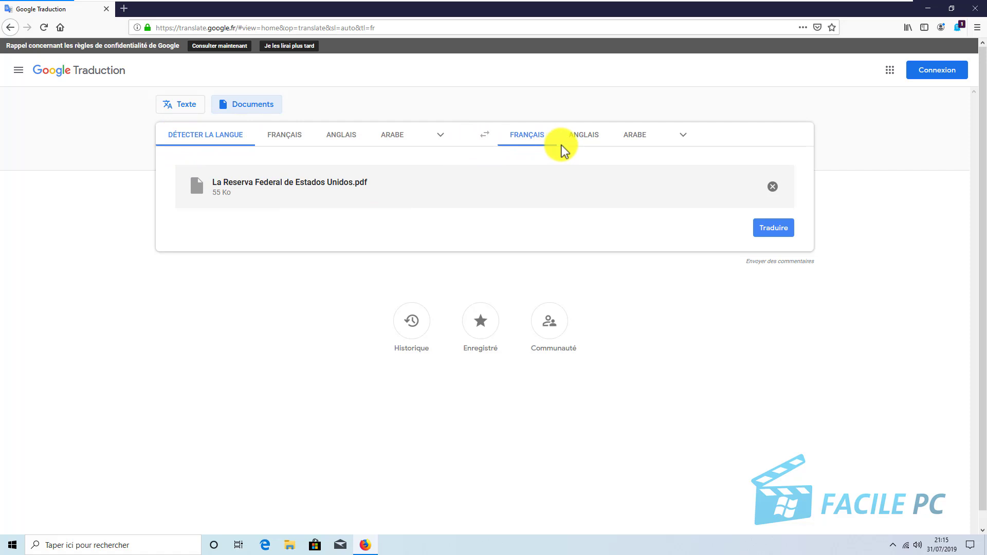
# Check the list of available target languages, keep Français, and translate the loaded PDF.
pyautogui.click(684, 135)
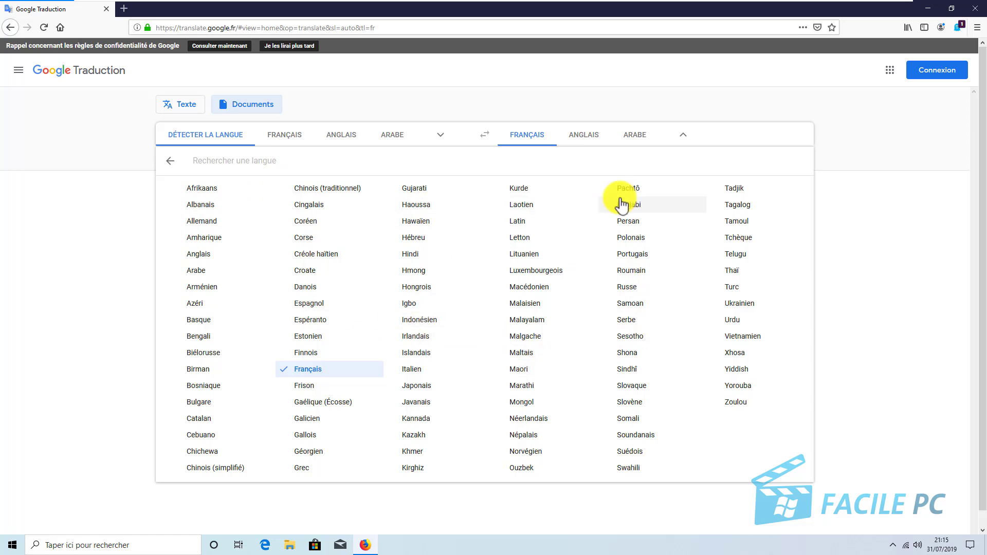
pyautogui.click(682, 136)
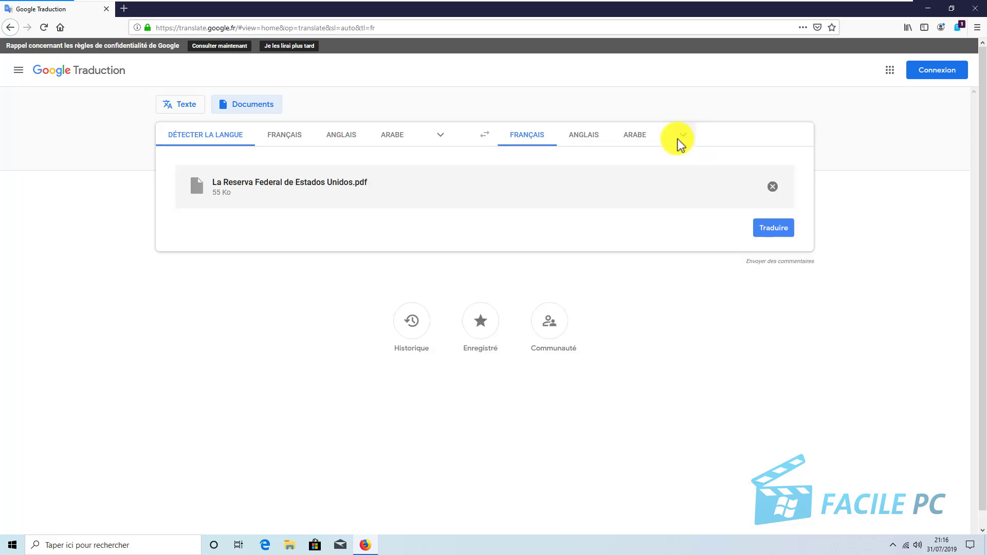
pyautogui.click(766, 231)
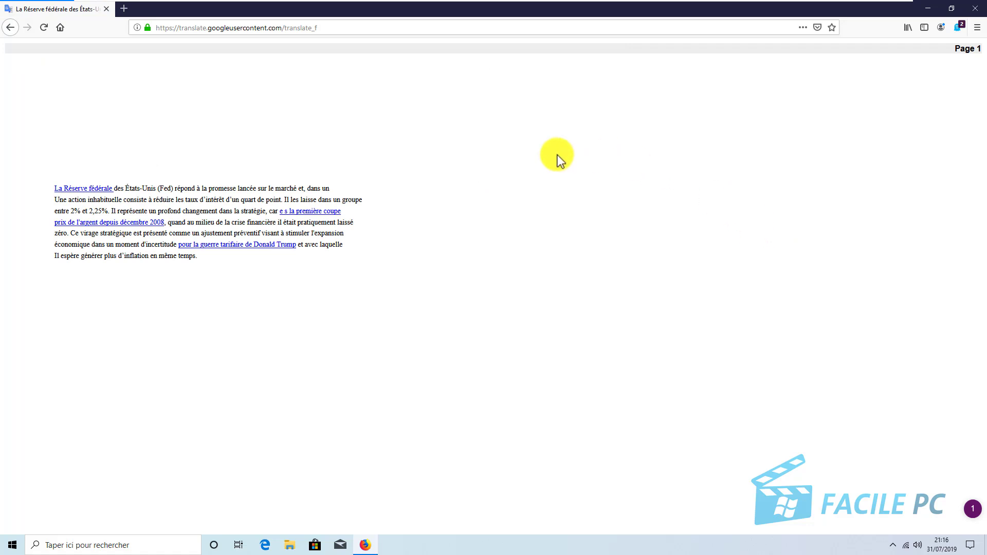
# Show the original Spanish text behind the first translated line, and return to the Google Traduction page.
pyautogui.moveTo(98, 199)
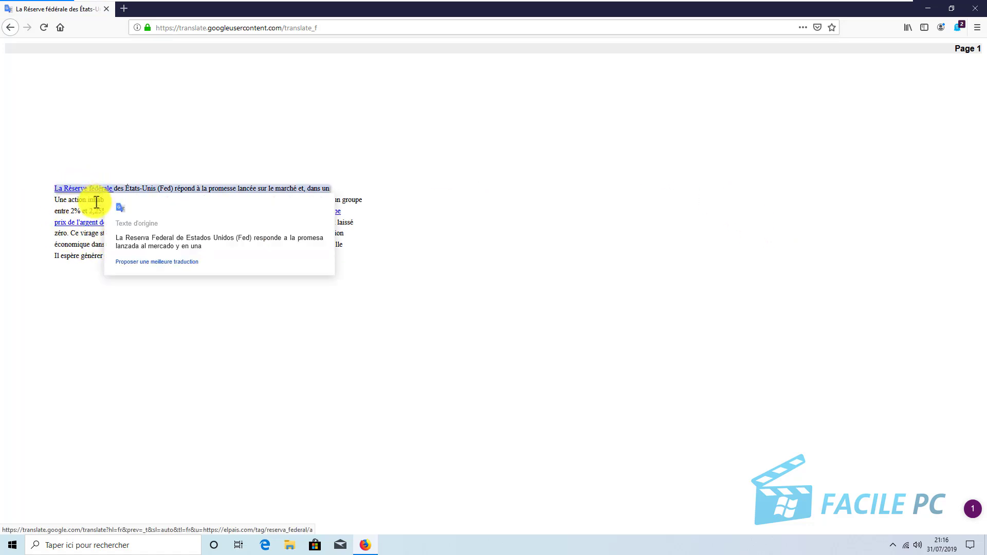
pyautogui.moveTo(59, 230)
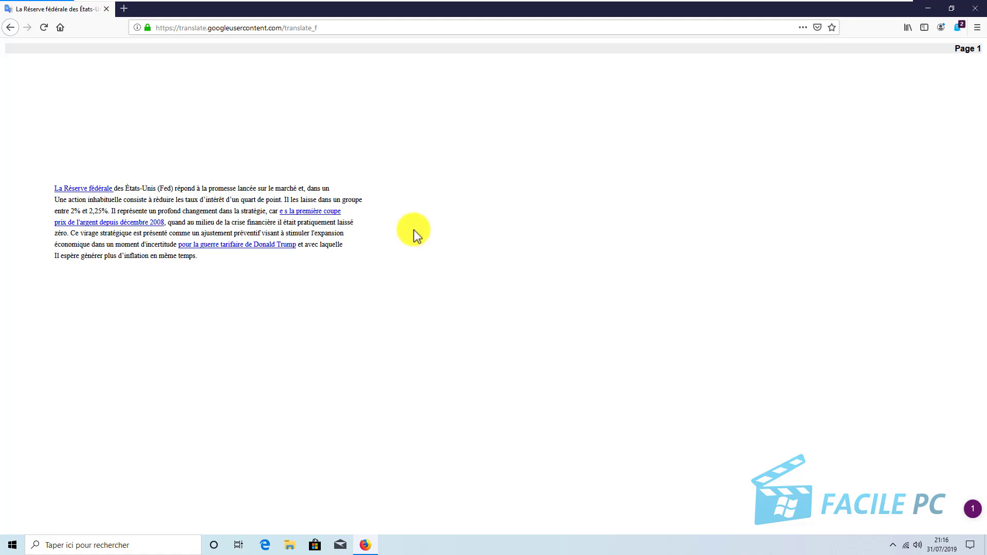
pyautogui.click(12, 28)
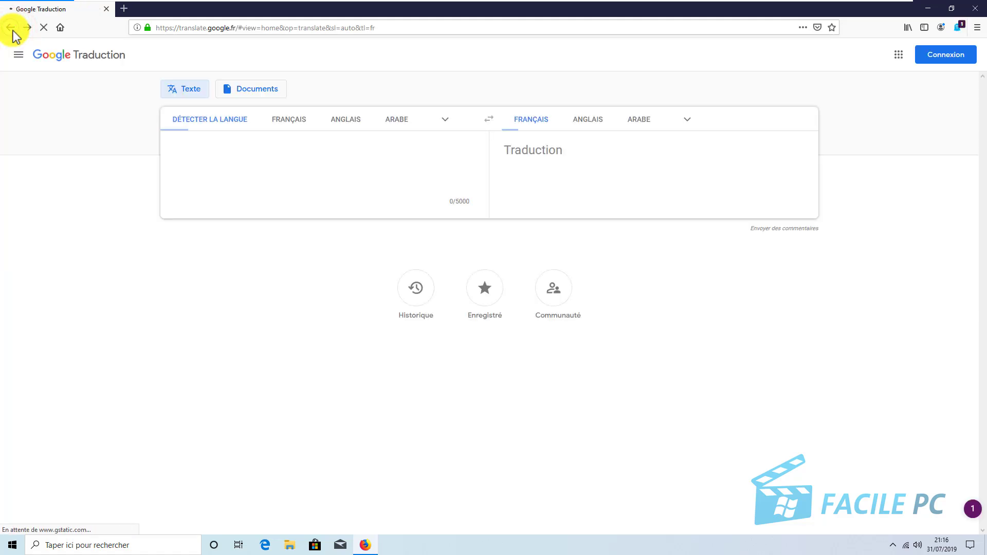